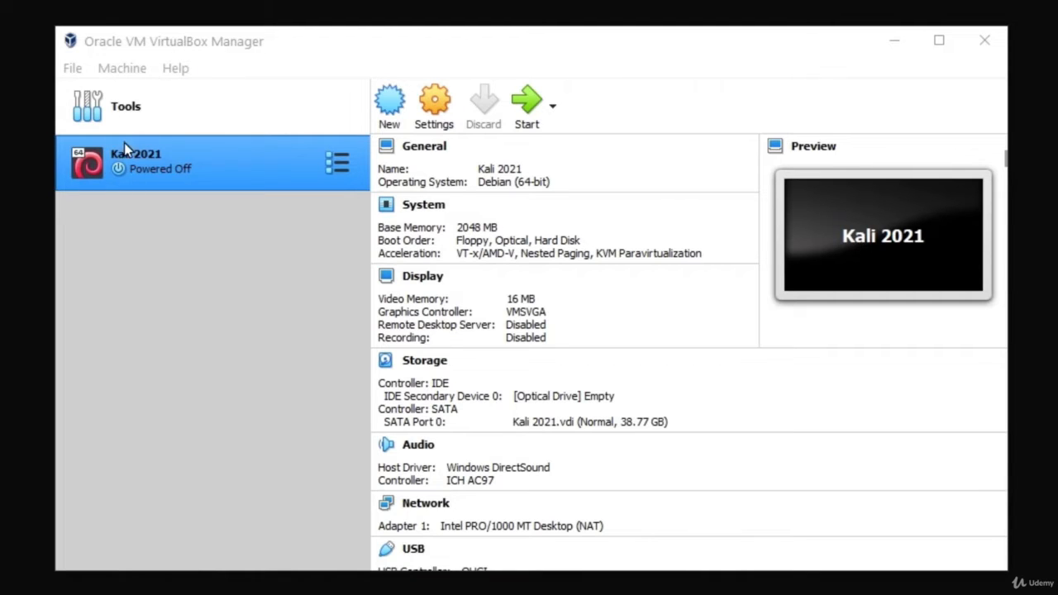
Attach kali-linux-2021.1-installer-amd64.iso from the Desktop as an optical disk on the Kali 2021 machine's IDE controller
click(437, 117)
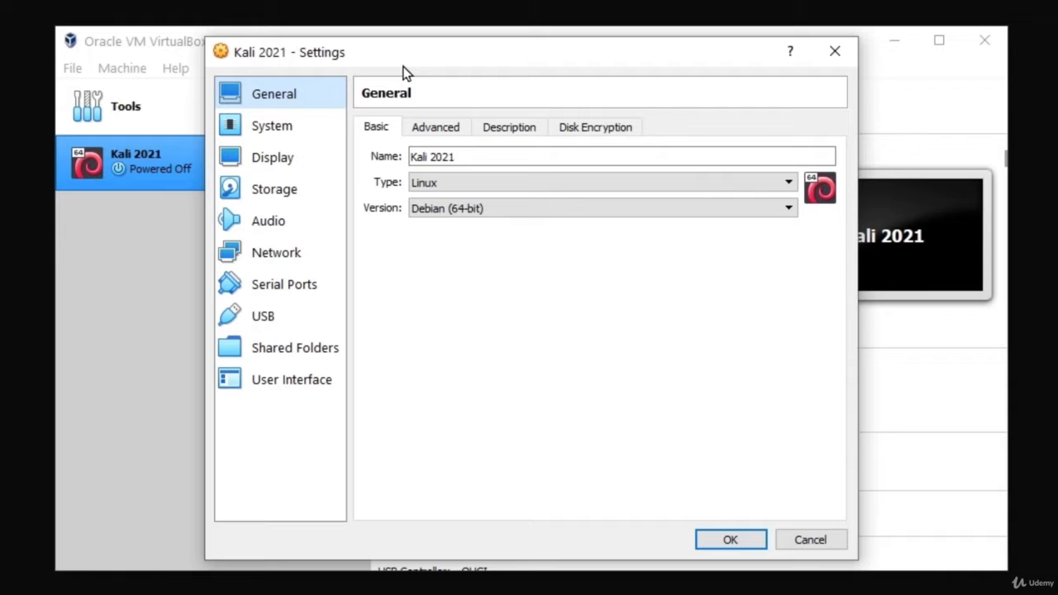
click(265, 197)
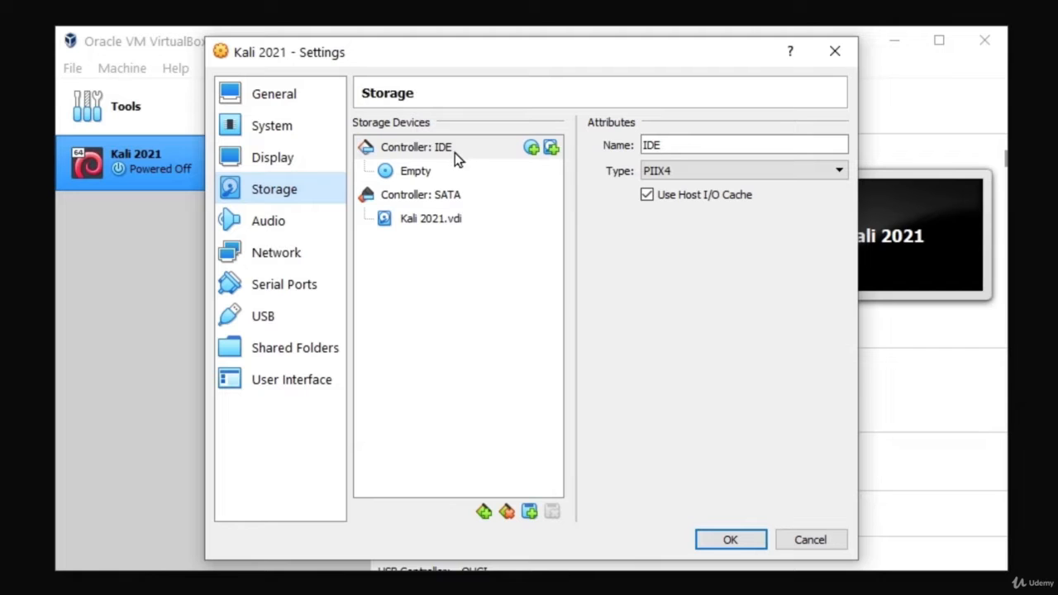
click(534, 150)
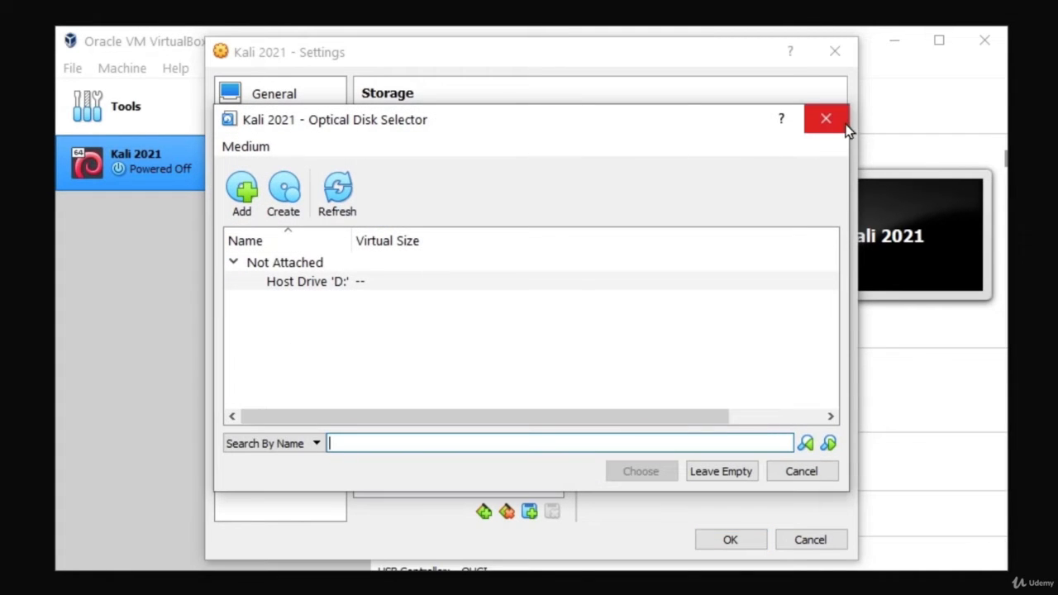
click(844, 121)
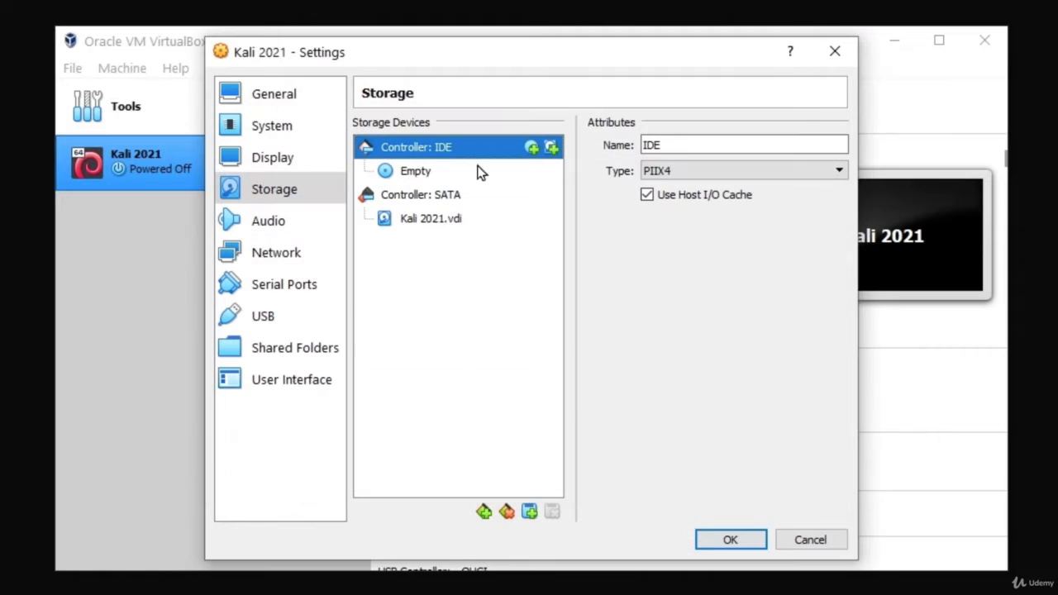
click(532, 148)
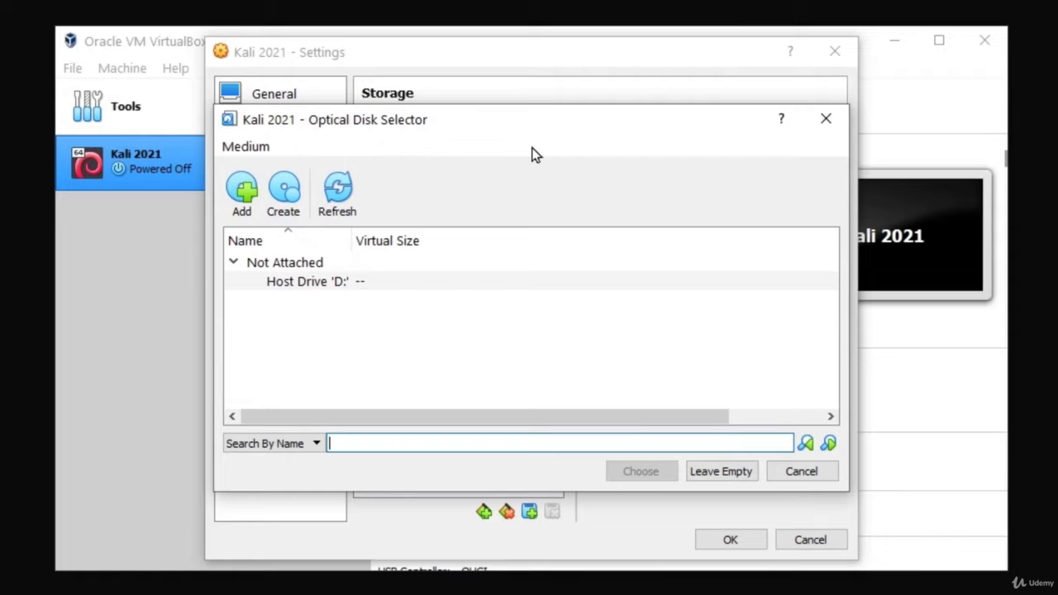
click(242, 192)
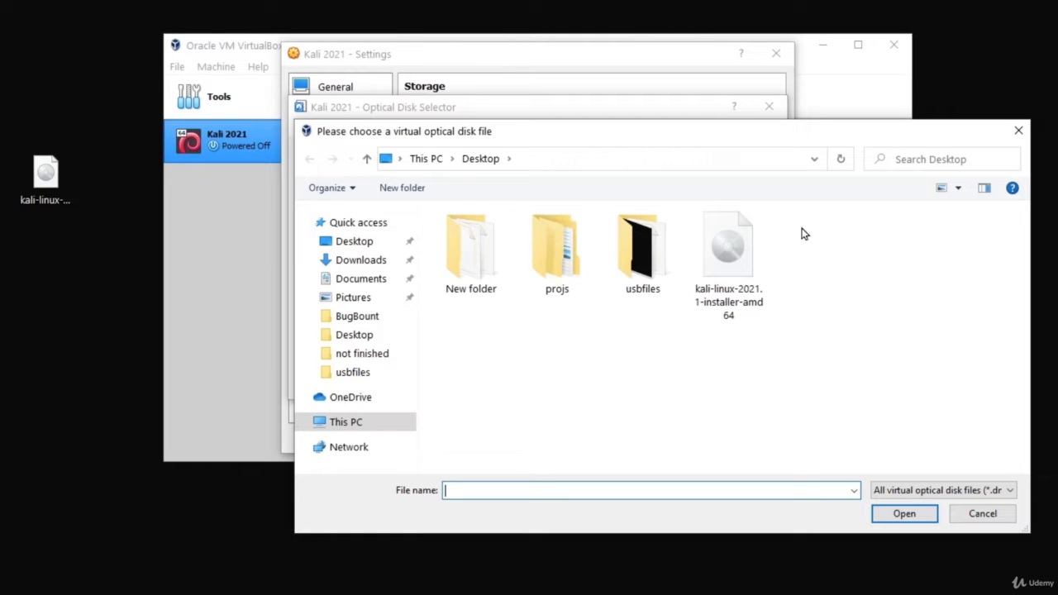
double_click(726, 285)
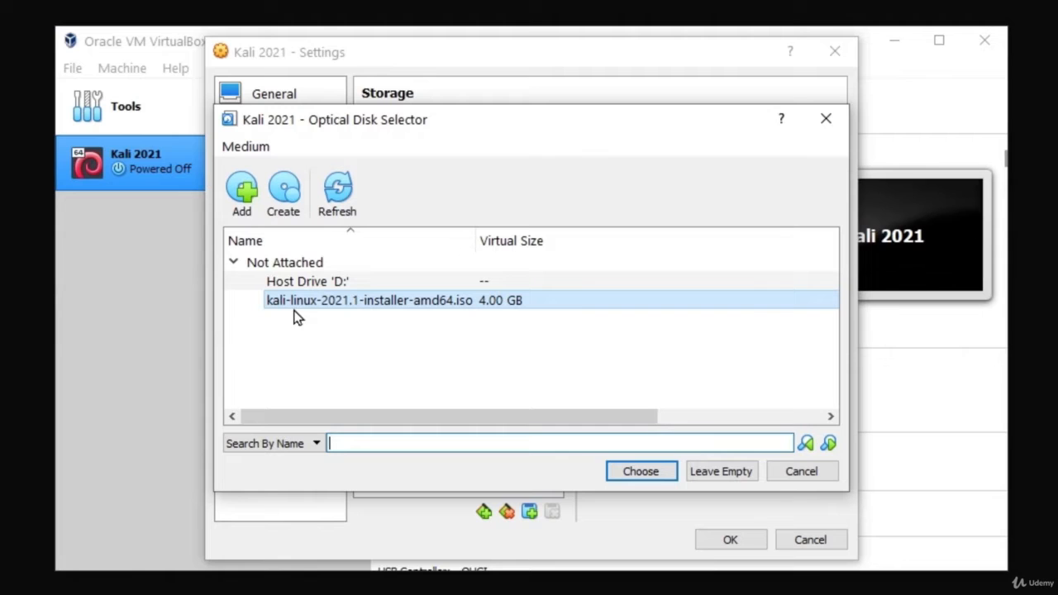
click(368, 250)
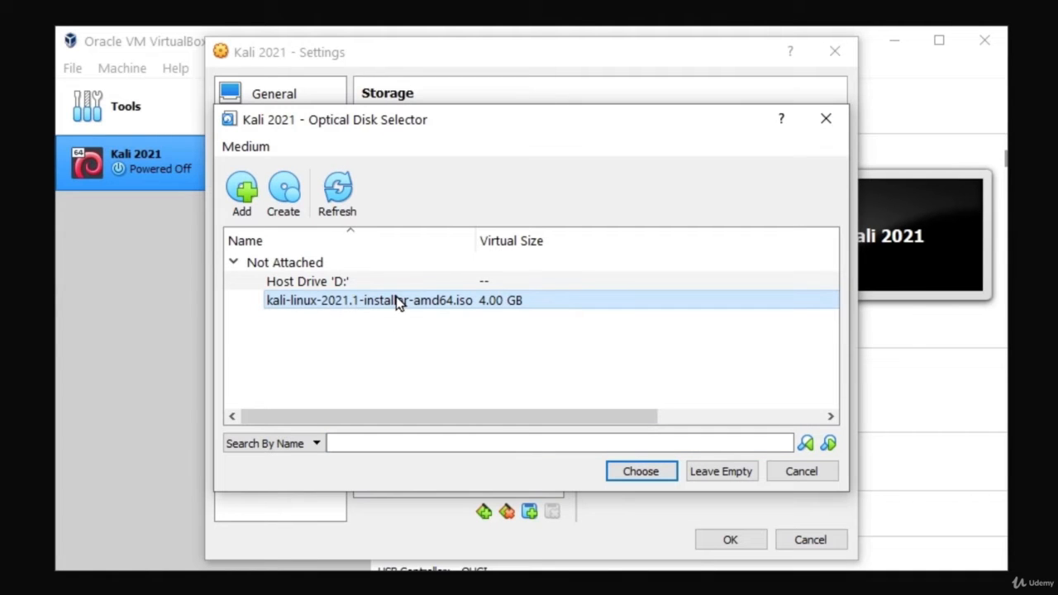
click(645, 473)
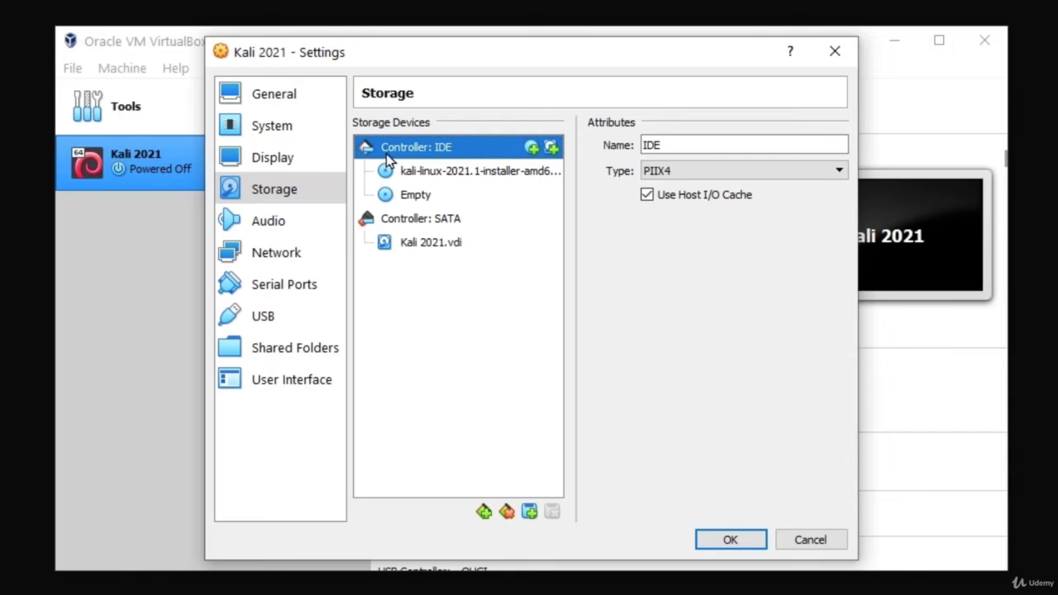
Remove the empty optical drive from the IDE controller
right_click(406, 196)
click(429, 313)
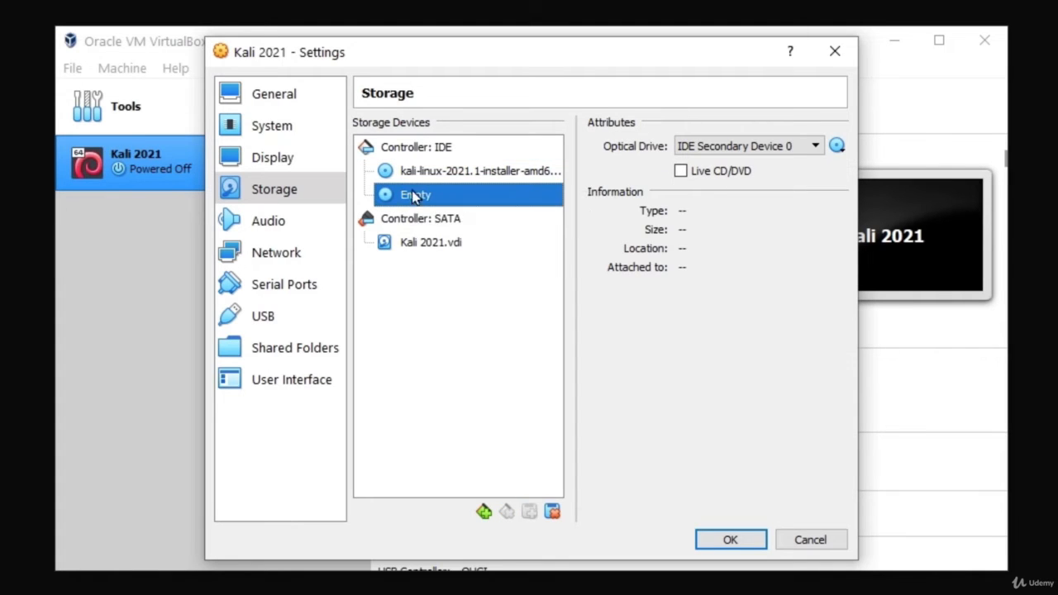
right_click(416, 200)
click(495, 214)
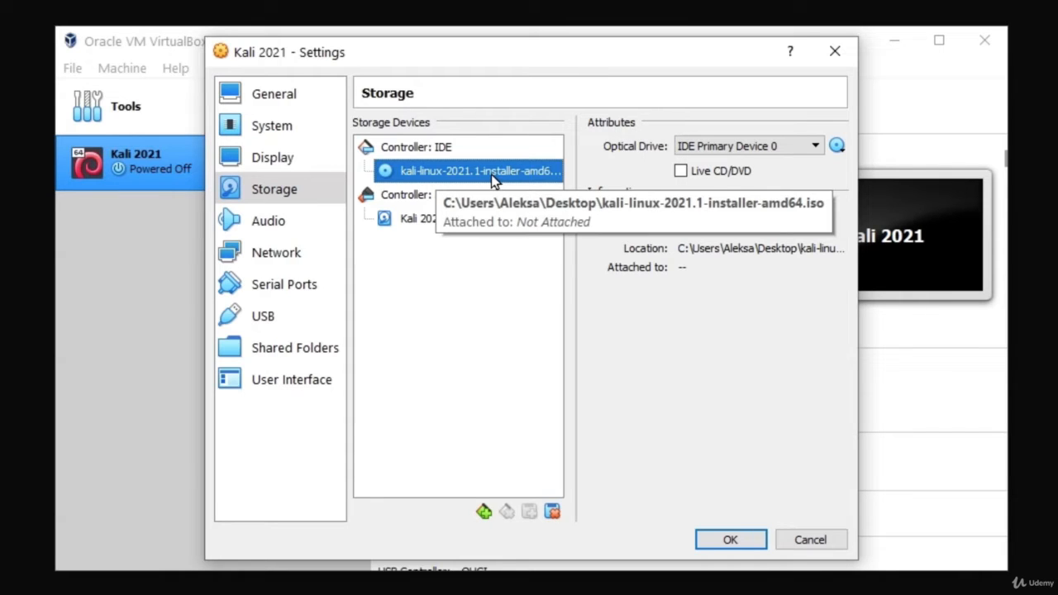
Attach network Adapter 1 to Bridged Adapter using the Realtek PCIe GbE Family Controller and save the machine settings
click(267, 255)
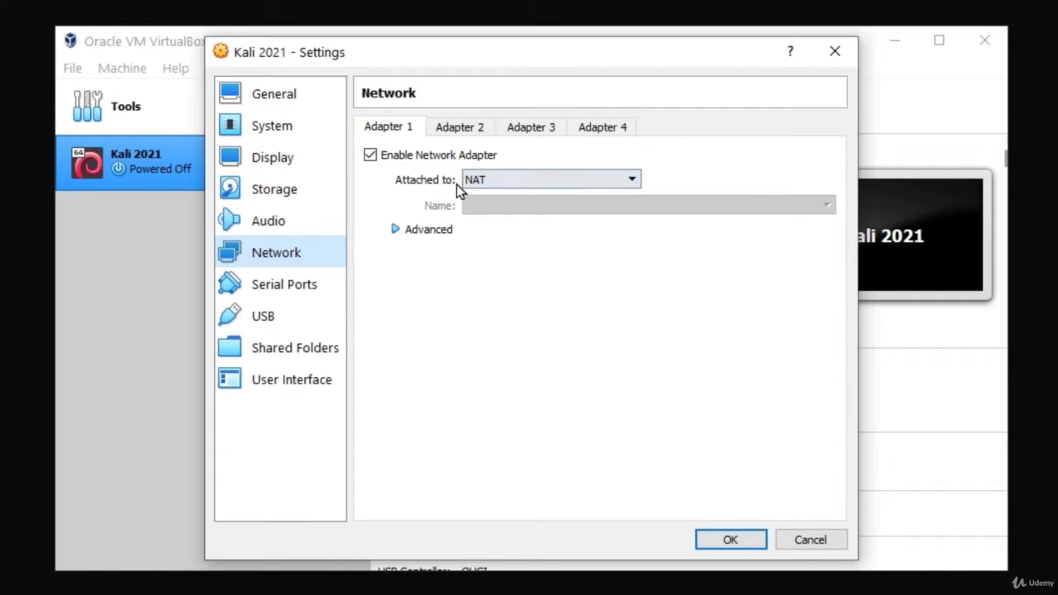
click(511, 181)
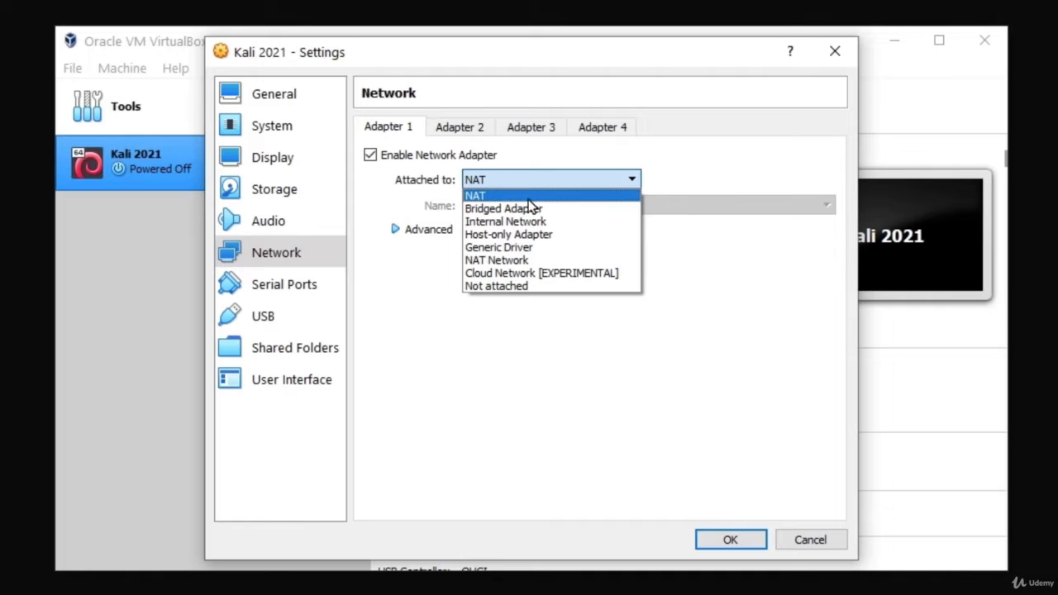
click(524, 209)
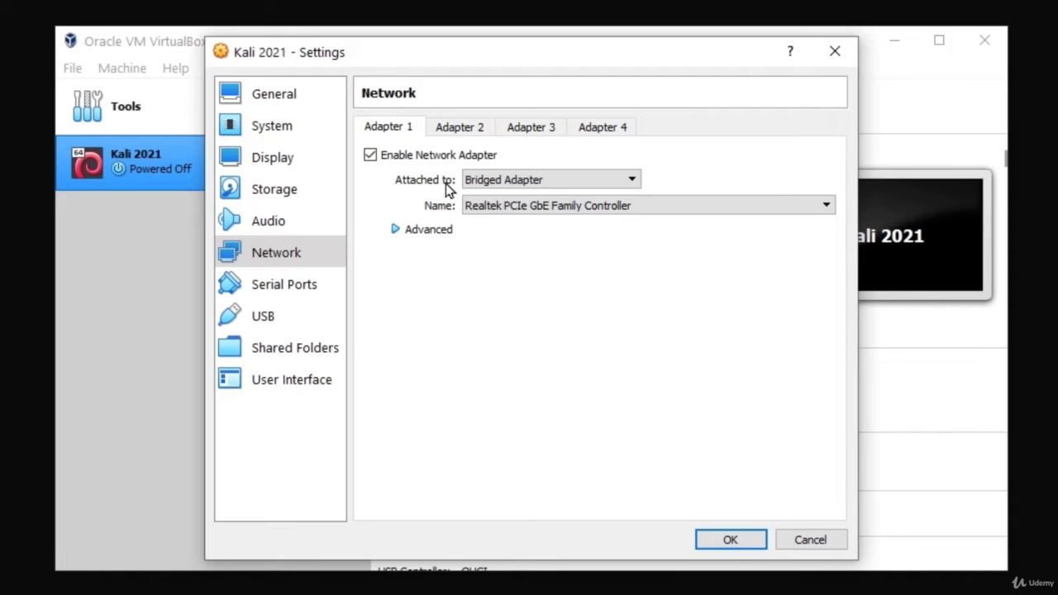
click(534, 180)
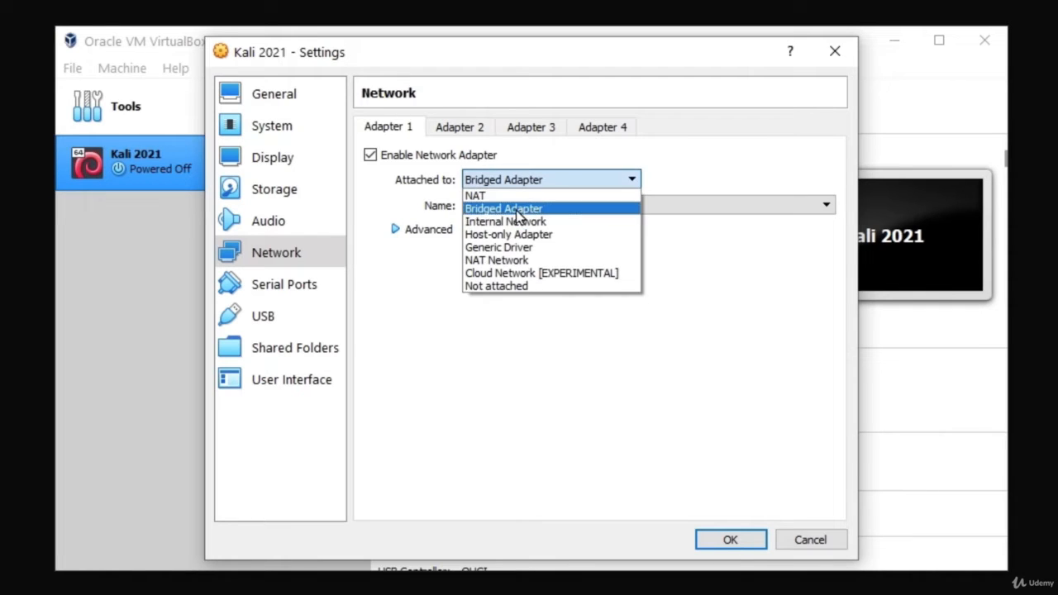
click(518, 206)
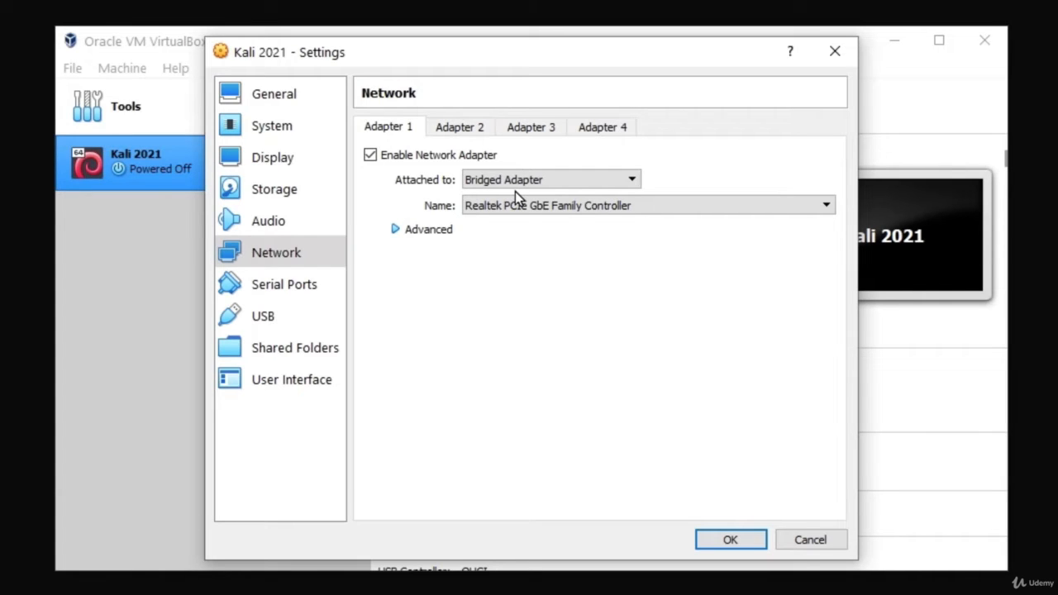
click(490, 184)
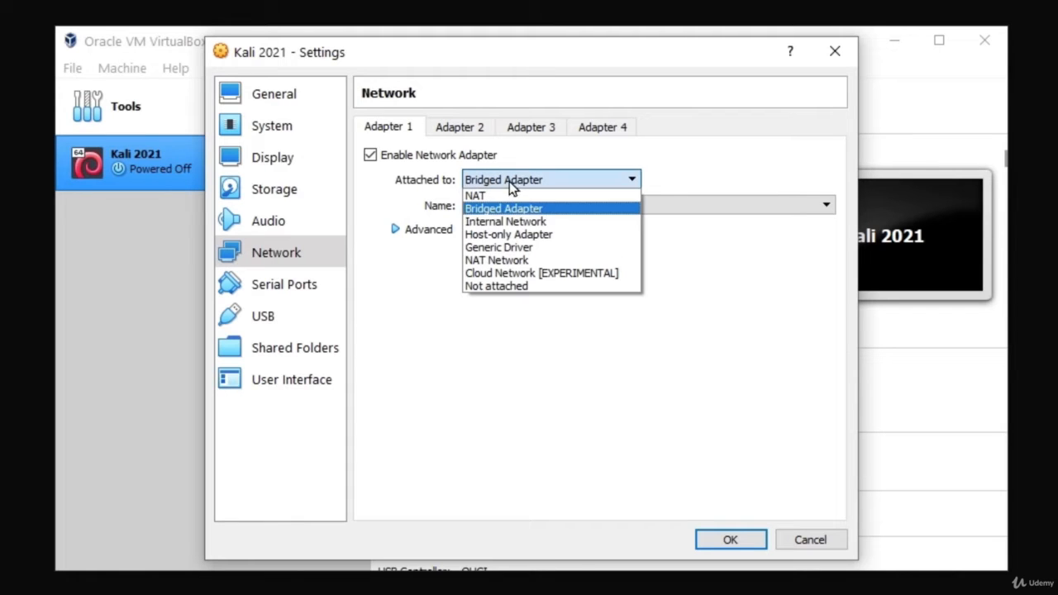
click(471, 207)
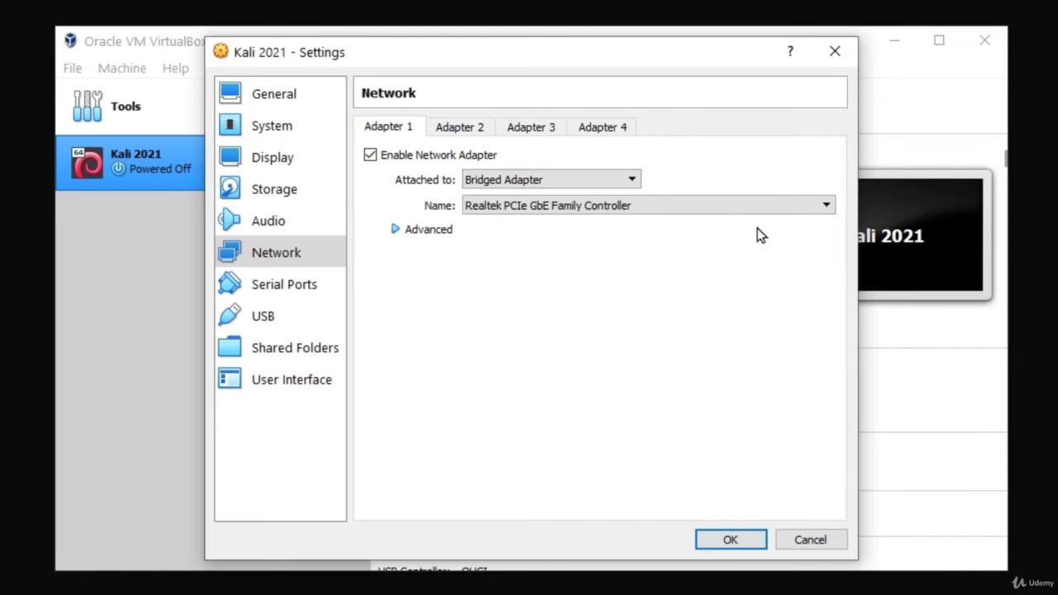
click(752, 204)
click(573, 221)
click(728, 538)
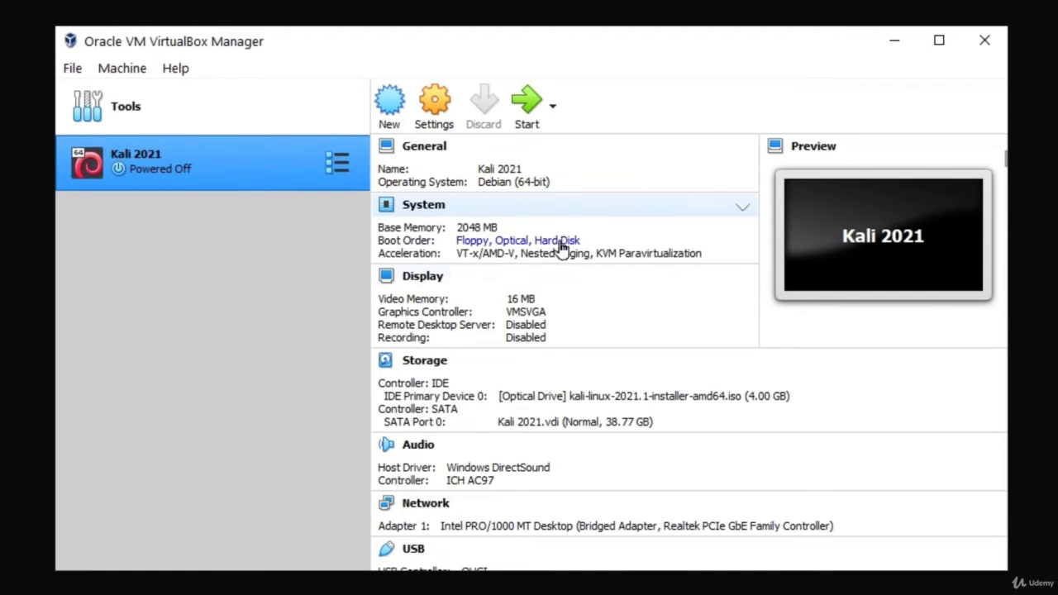
Start the Kali 2021 machine, enlarge its window and launch the Graphical install
click(530, 107)
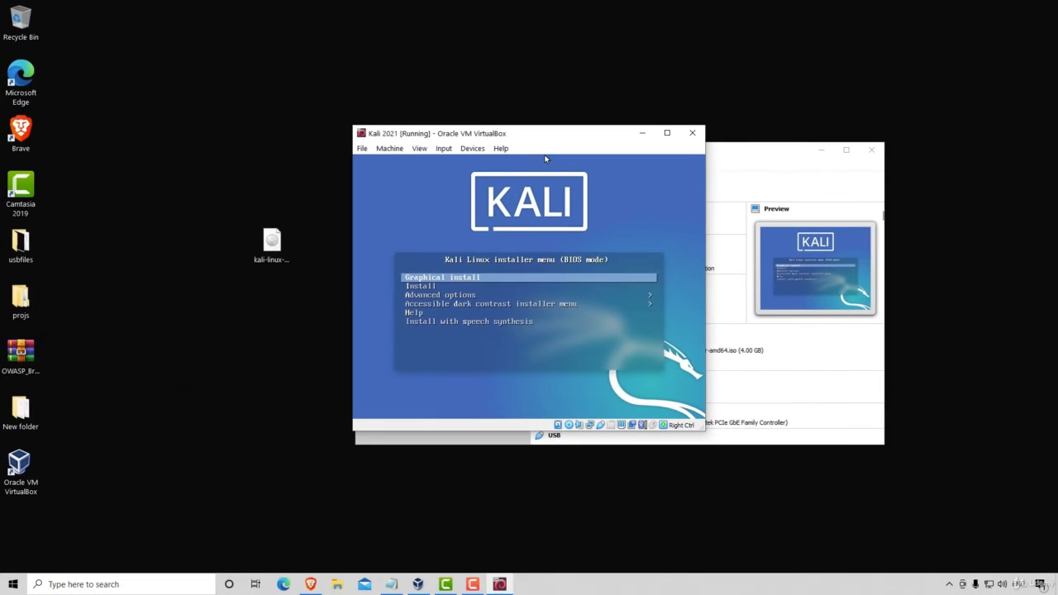
click(667, 133)
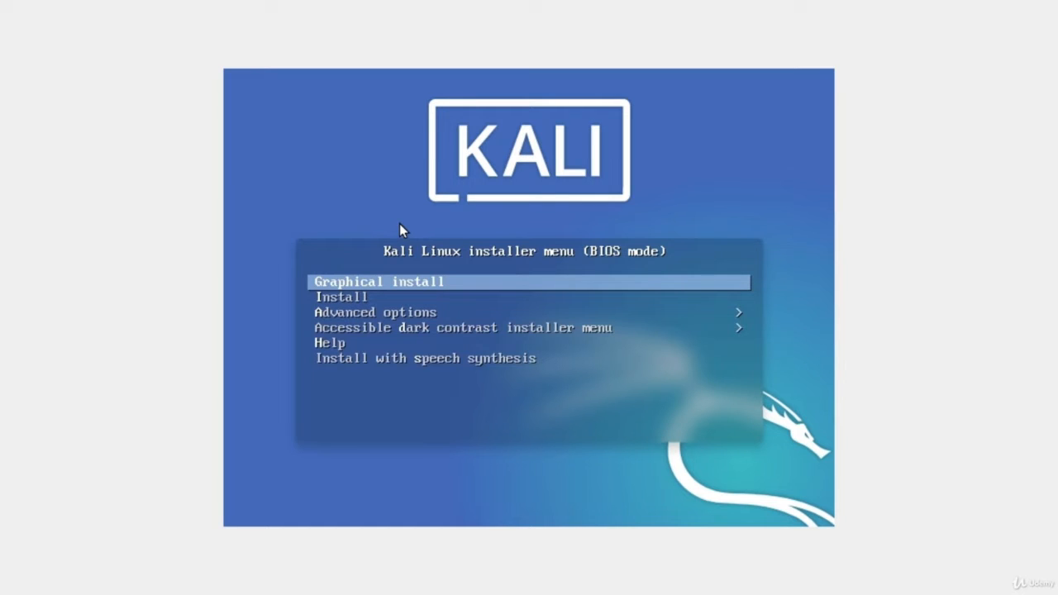
key(Return)
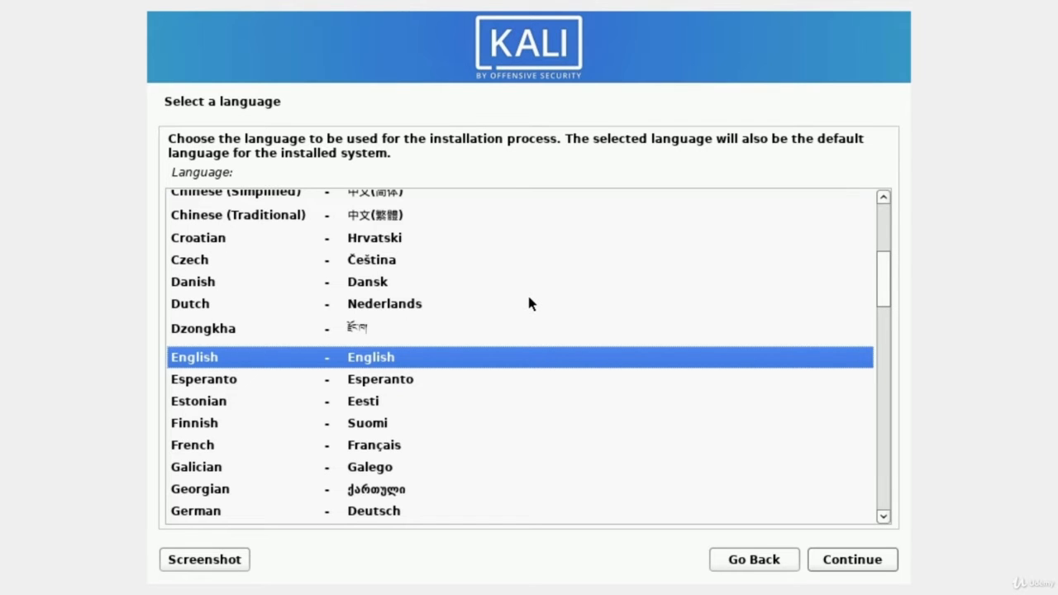
Set the installer's language to English, location to United States and keymap to American English
double_click(291, 358)
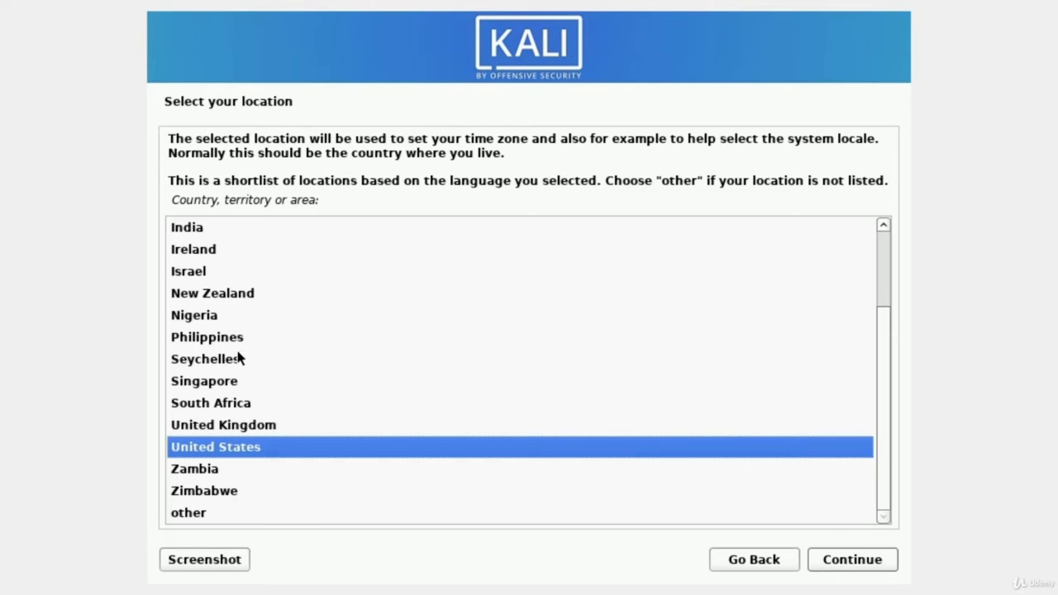
double_click(244, 457)
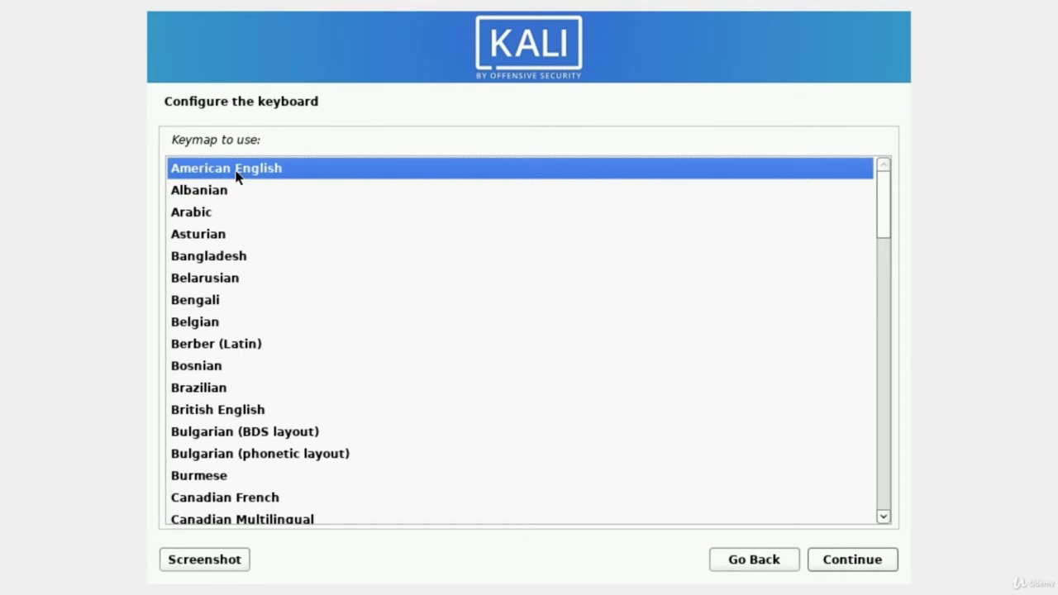
double_click(263, 175)
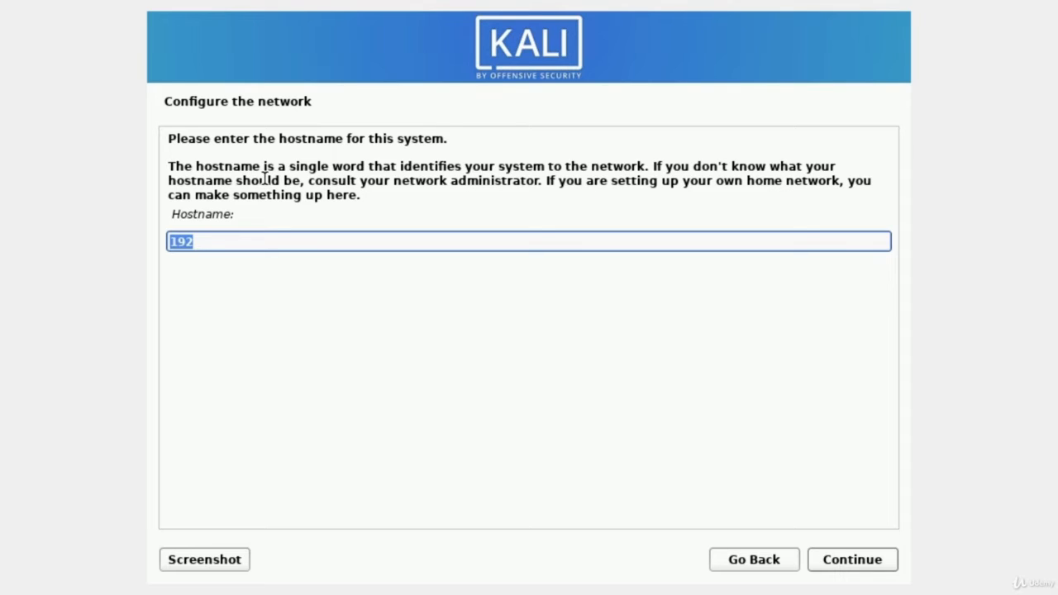
Set the system's hostname to kali and leave the domain name blank
key(BackSpace)
text(kali)
key(Return)
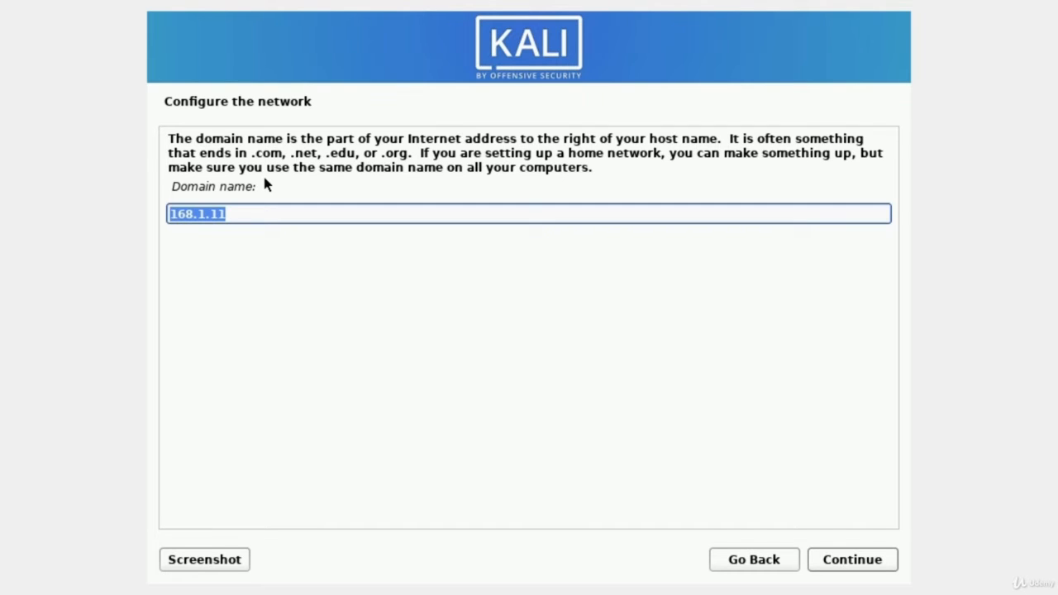
key(BackSpace)
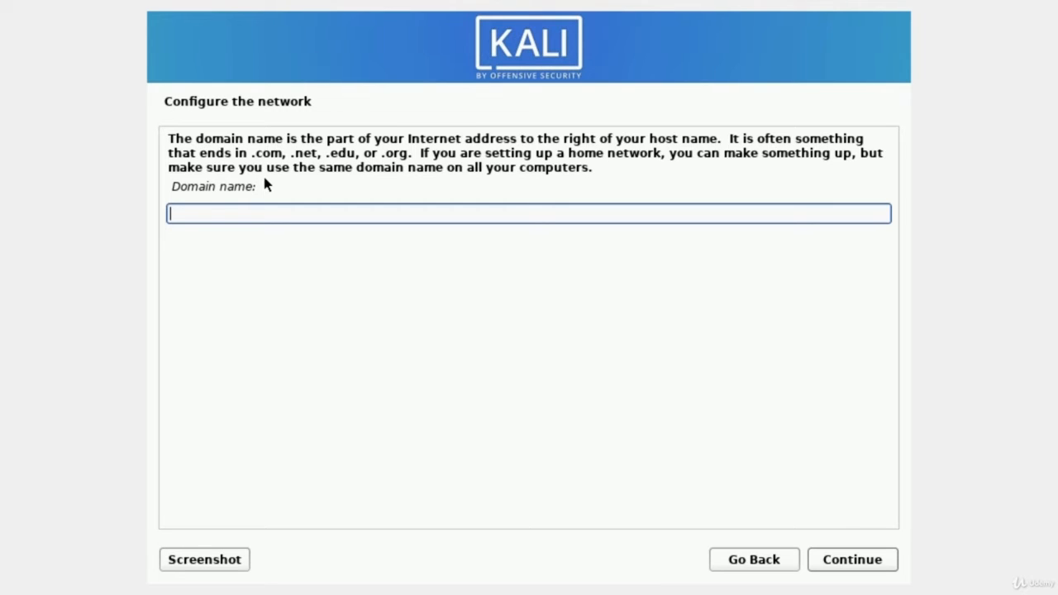
key(Return)
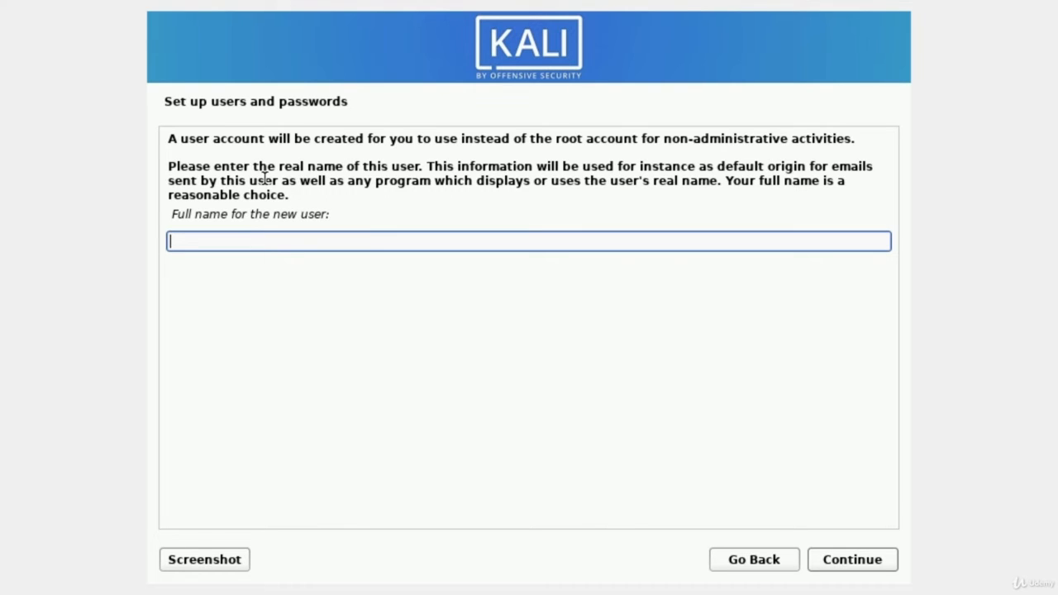
Enter mrhacker as the new user's full name and accept mrhacker as the account username
text(mrhacker)
key(Return)
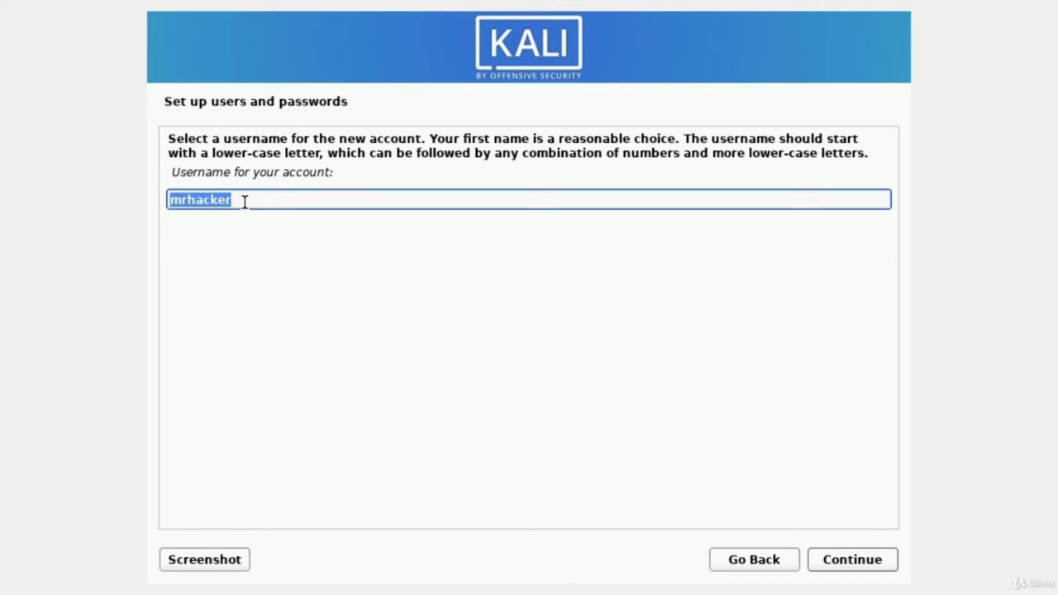
key(Return)
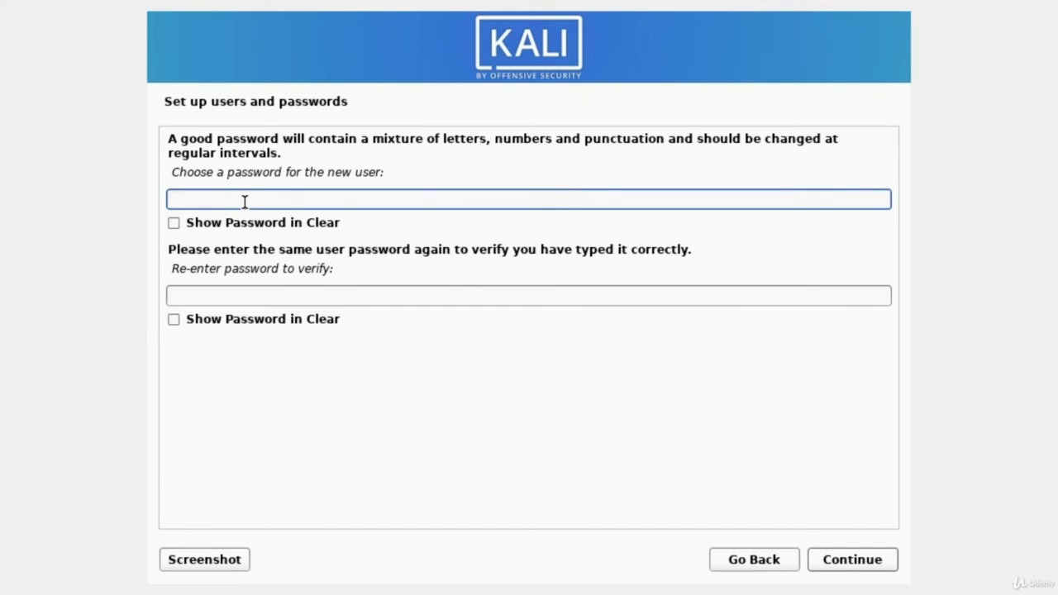
Enter the new user's password, repeat it for verification and continue the installation
text(●●●●●●●●)
key(Tab)
key(Tab)
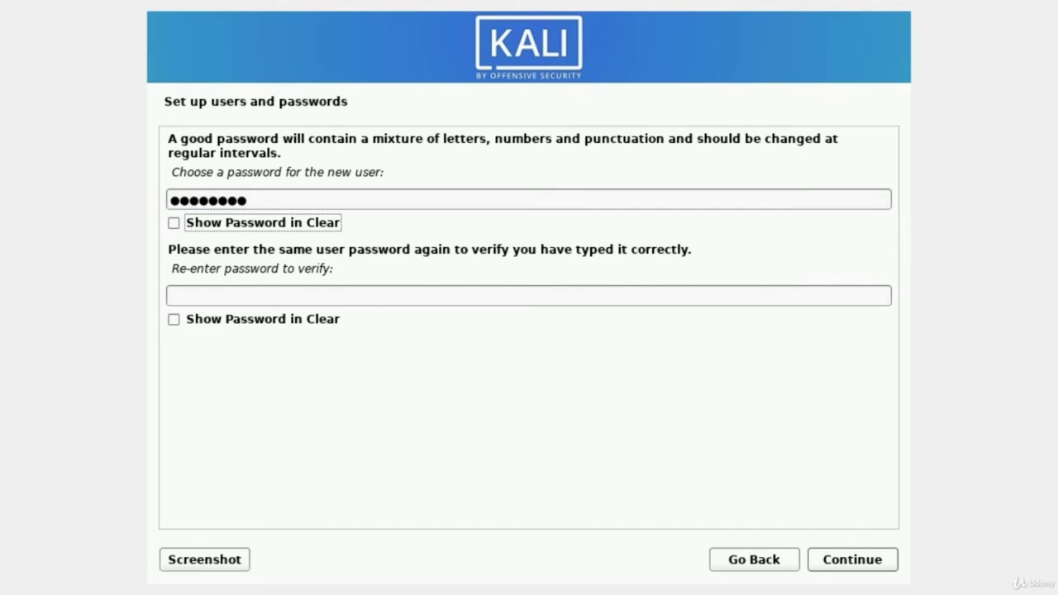
text(●●●●●●●●)
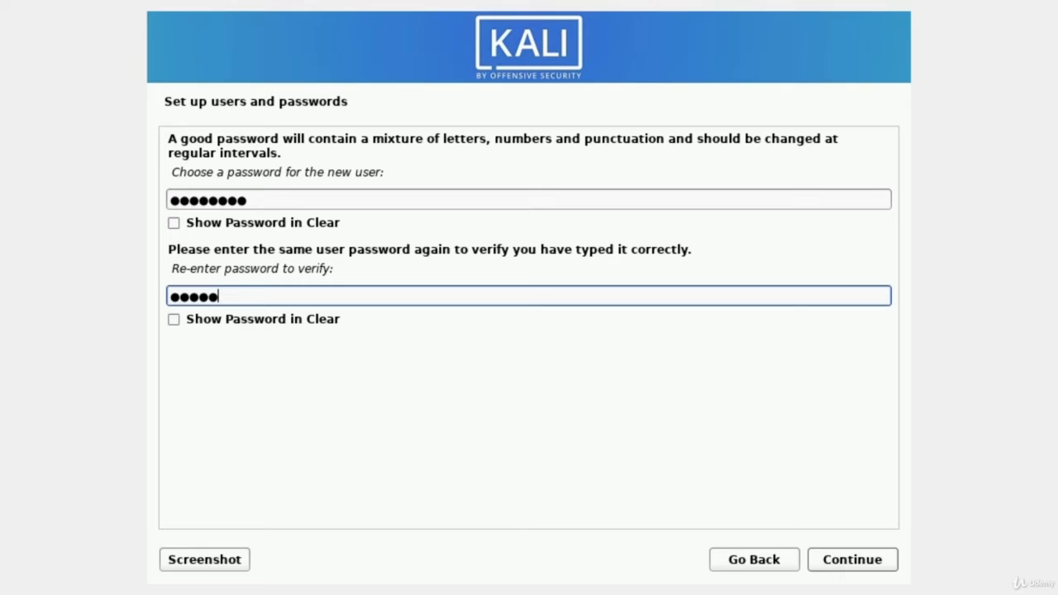
key(Tab)
key(Tab)
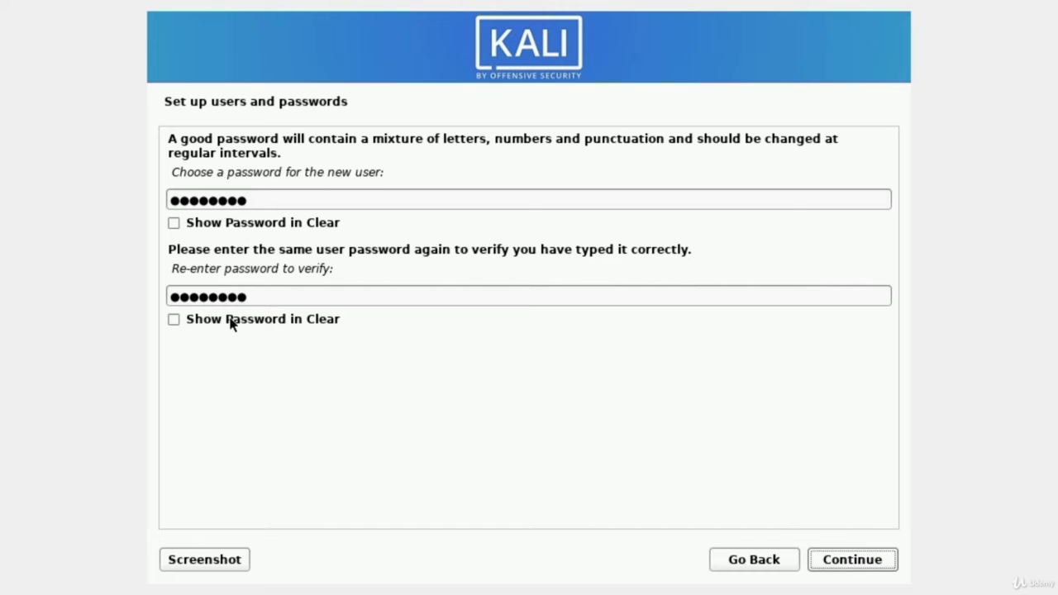
click(863, 562)
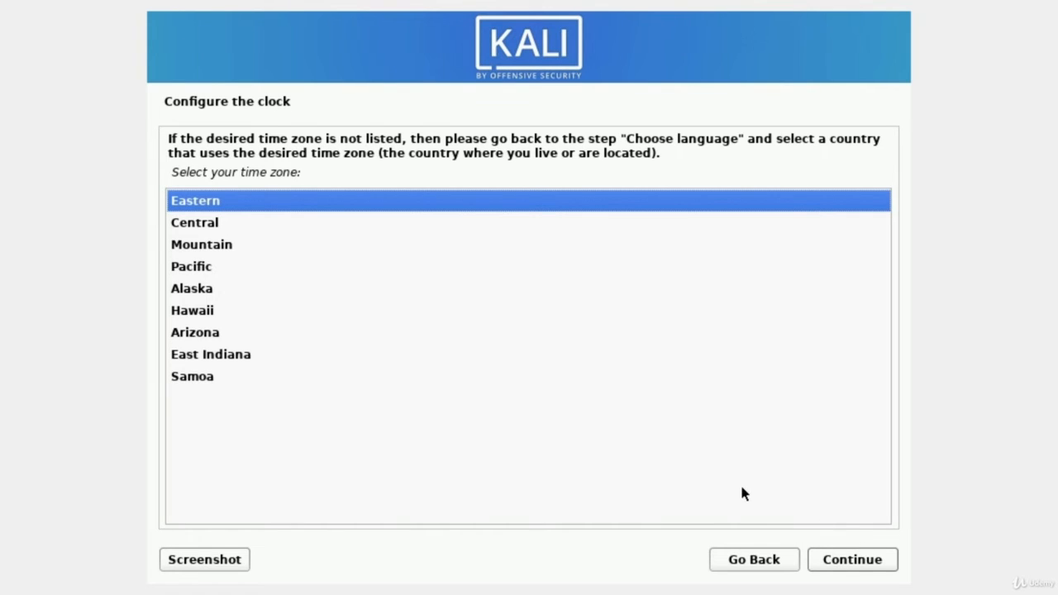
Set the system clock's time zone to Eastern and continue to disk partitioning
key(Down)
key(Up)
key(Return)
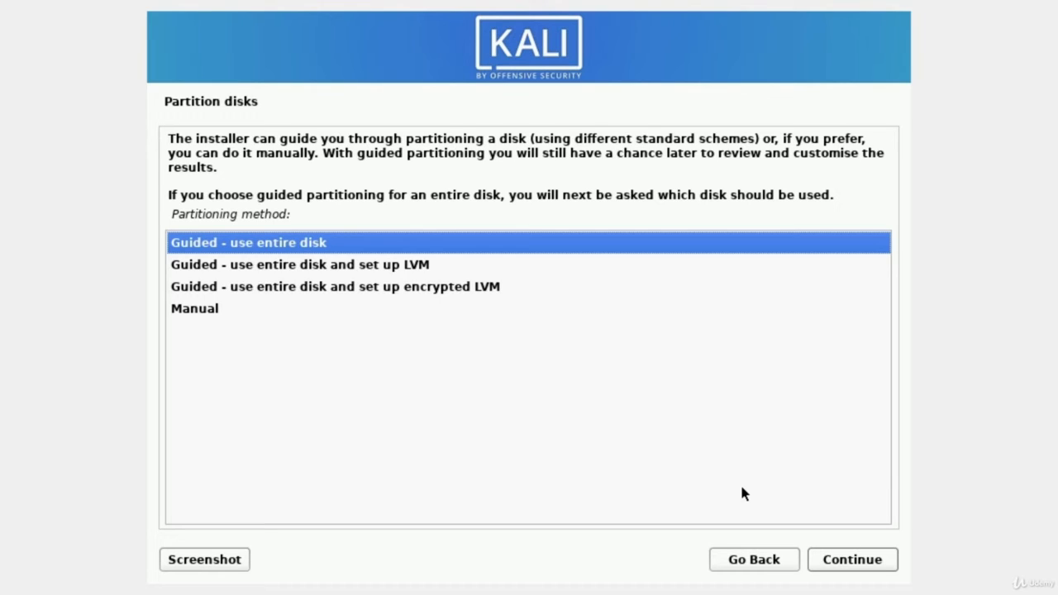
Partition the entire 41.6 GB VBOX HARDDISK with the guided method, keeping all files in one partition
key(Return)
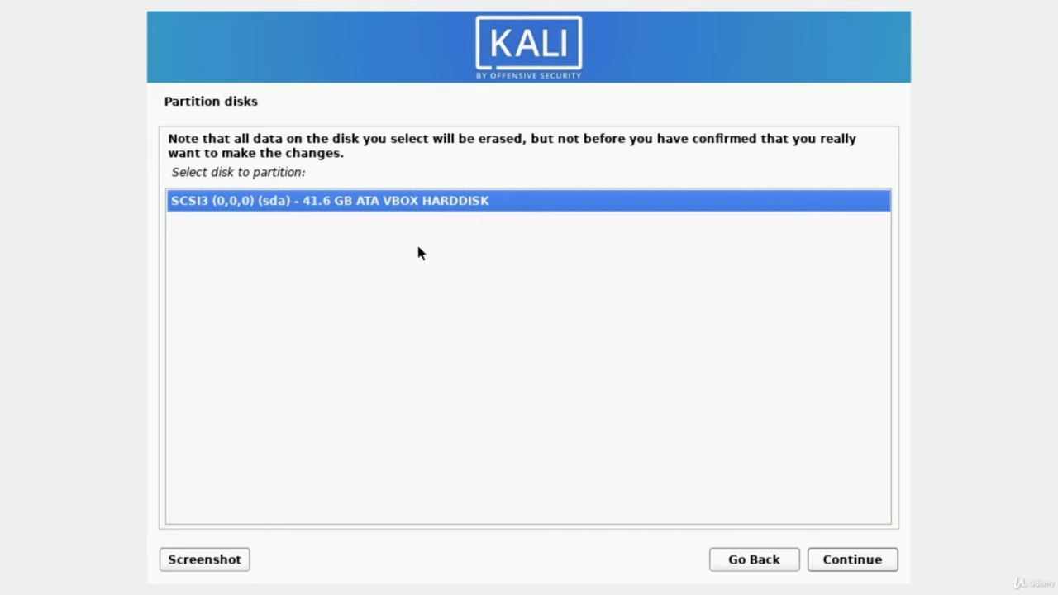
key(Return)
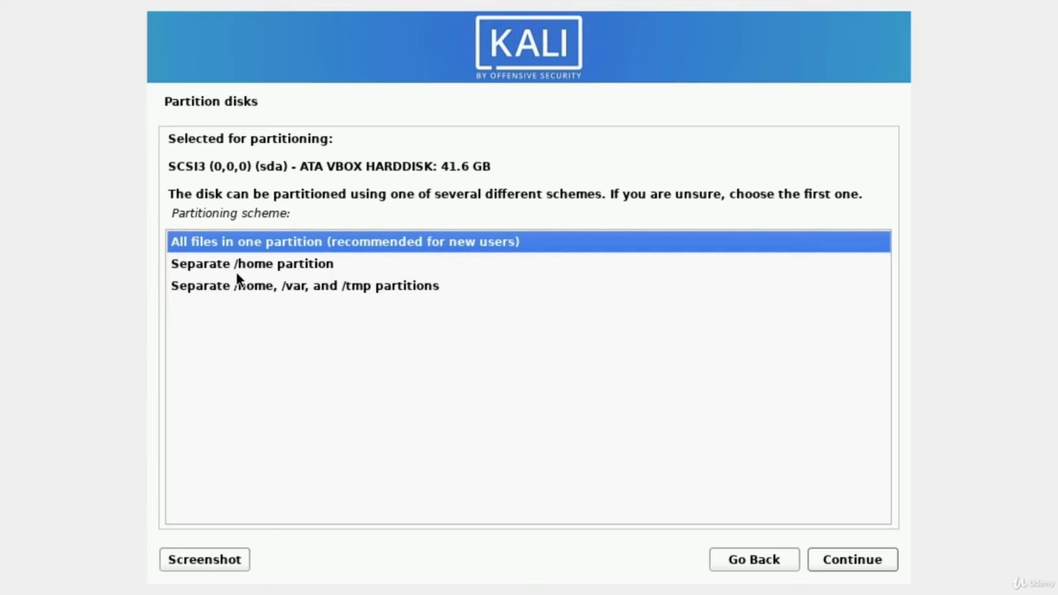
key(Down)
key(Up)
key(Return)
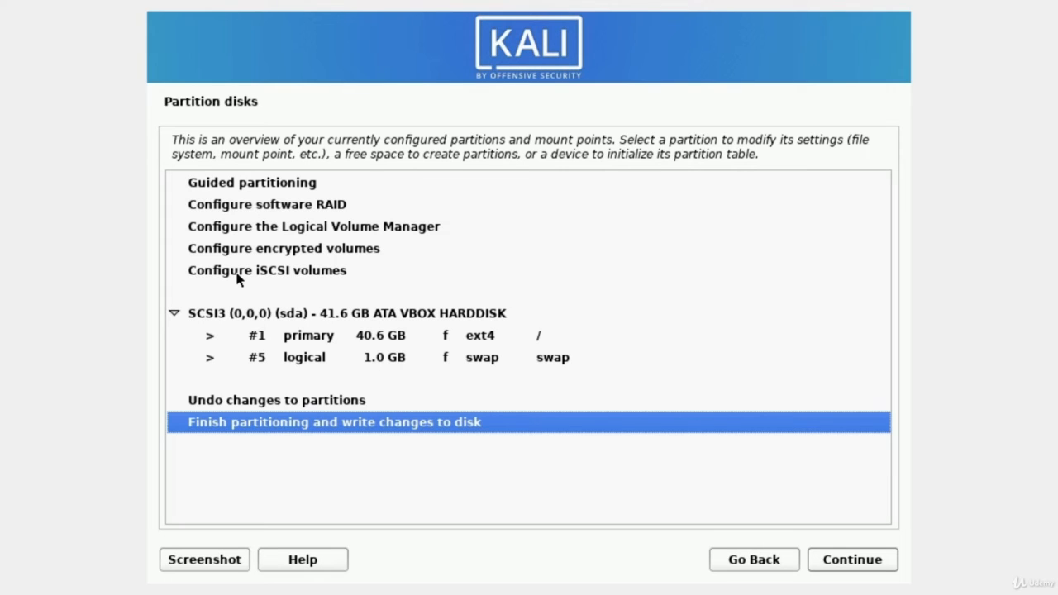
Finish partitioning and approve writing the changes to the disk
key(Return)
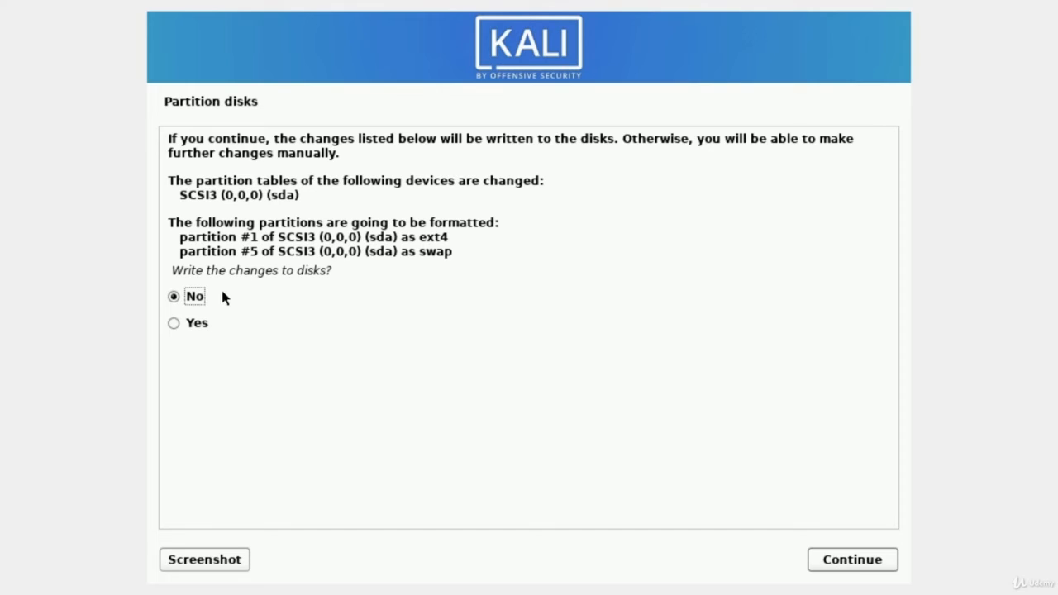
key(Down)
key(Return)
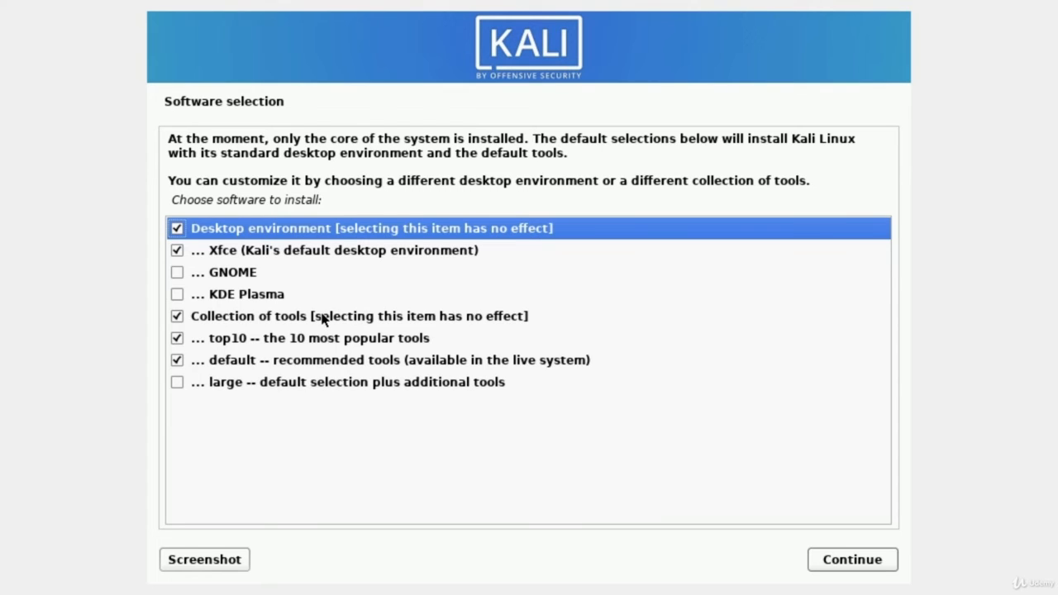
Add the large tool collection to the default software selection and continue with the software installation
click(177, 382)
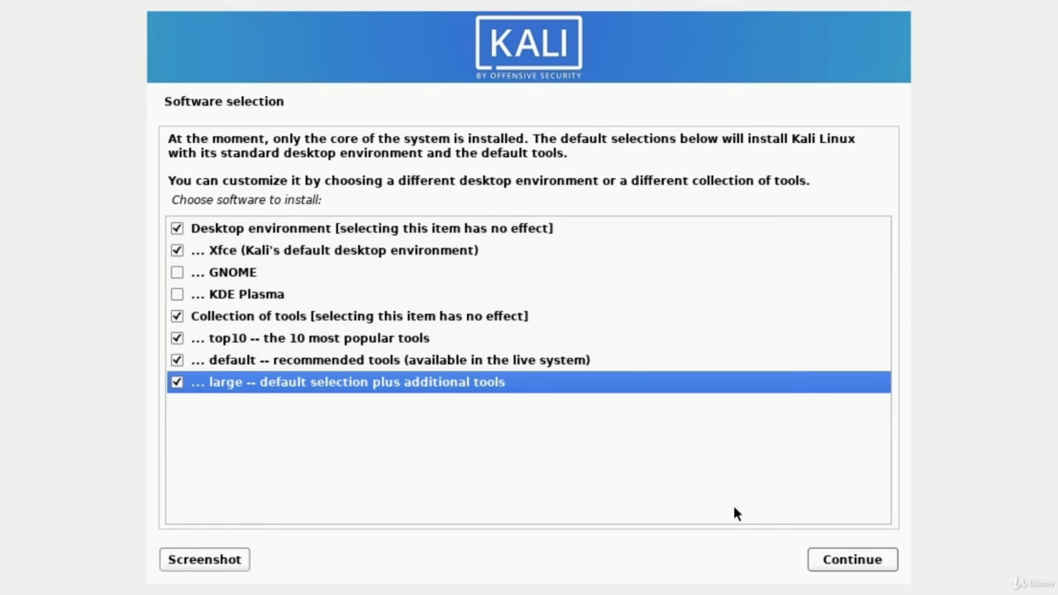
click(844, 562)
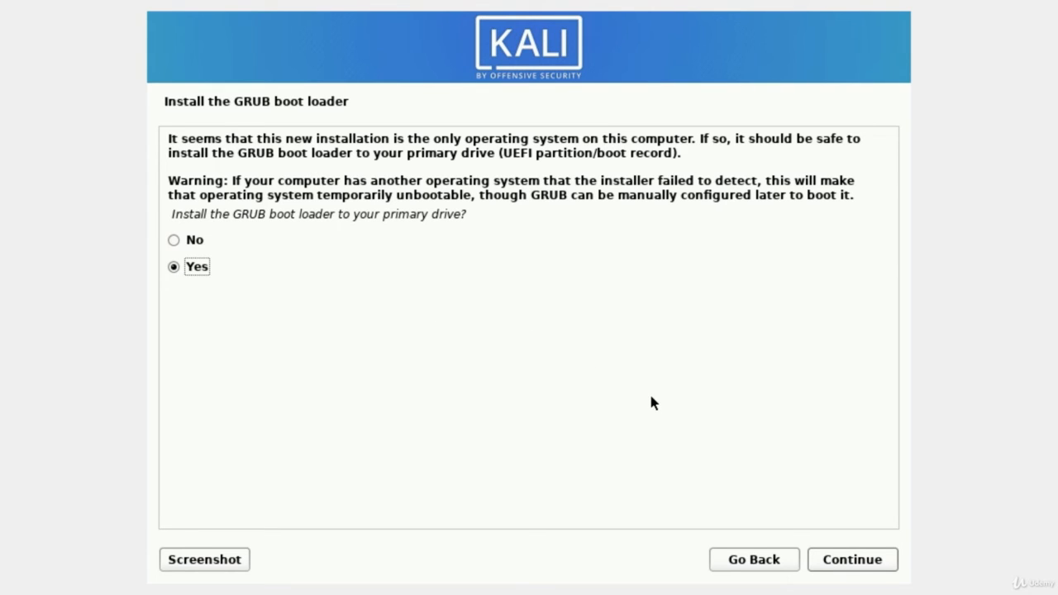
Install the GRUB boot loader on /dev/sda and finish the installation to boot into the new system
key(Return)
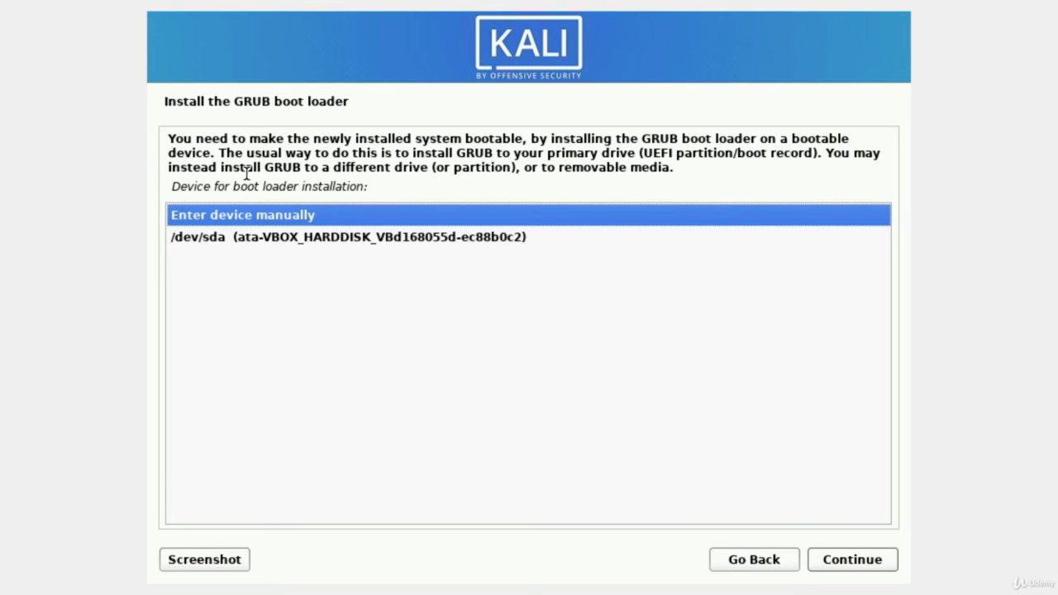
click(187, 242)
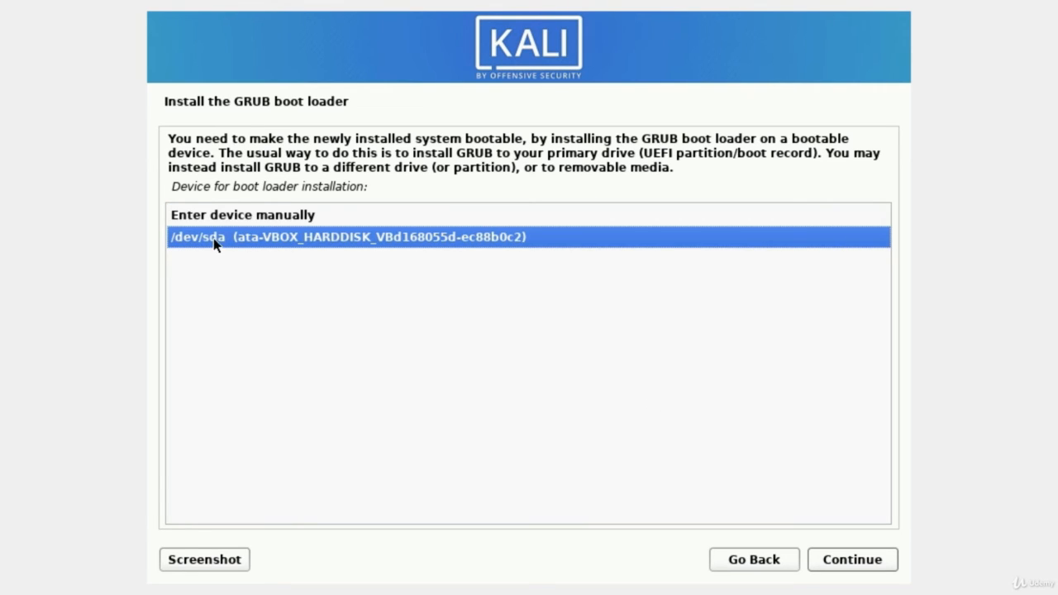
double_click(276, 239)
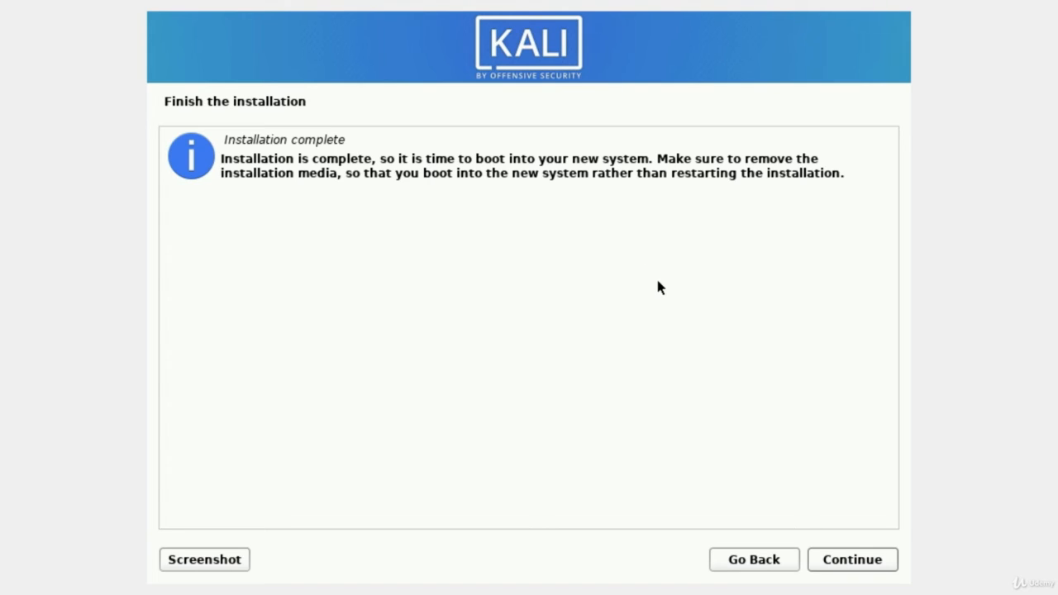
click(862, 564)
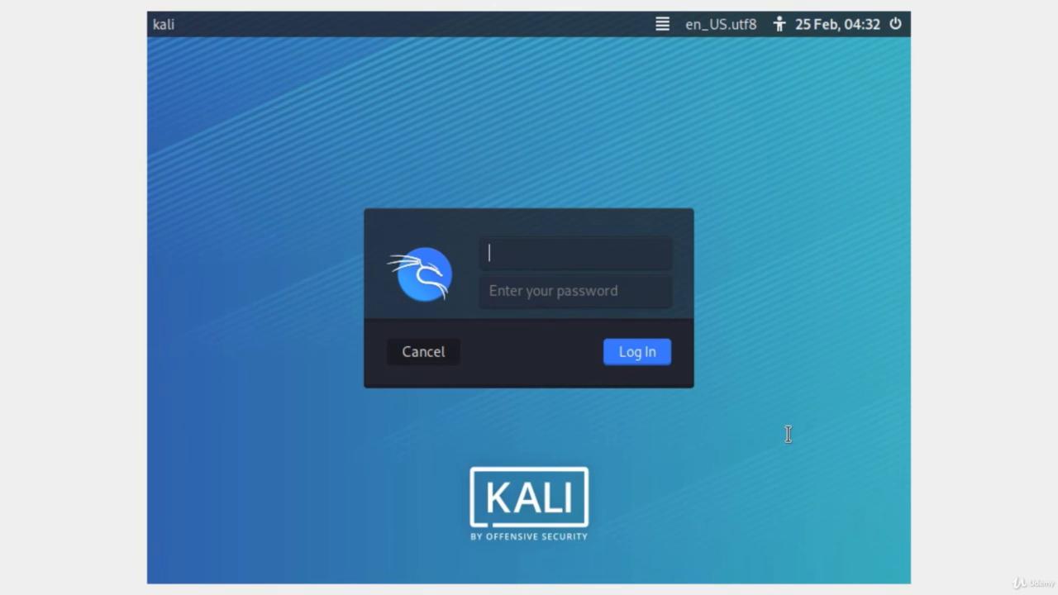
Log in to Kali as mrhacker with the account password
text(mrhacker)
key(Tab)
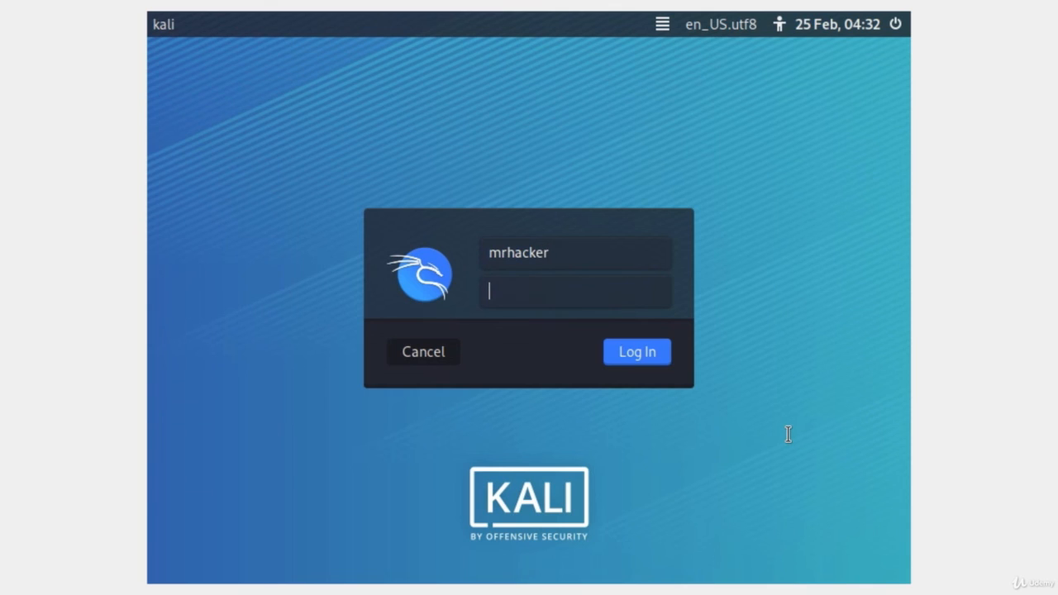
text(••••••••)
key(Return)
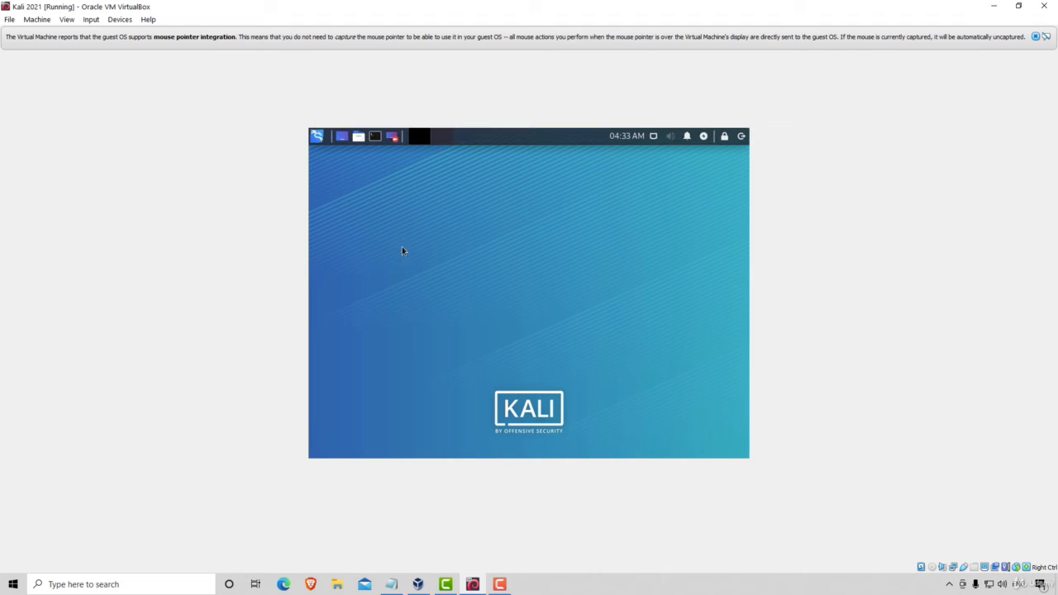
Dismiss the mouse pointer integration notice, then restore and re-maximize the virtual machine window so the Kali desktop fills it
click(1034, 38)
click(1020, 7)
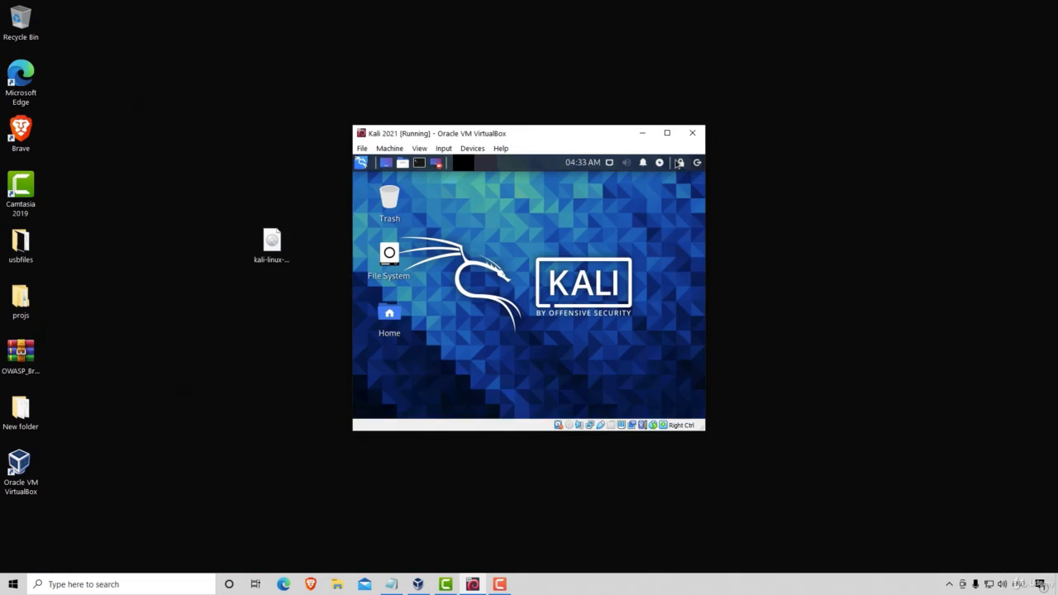
click(667, 132)
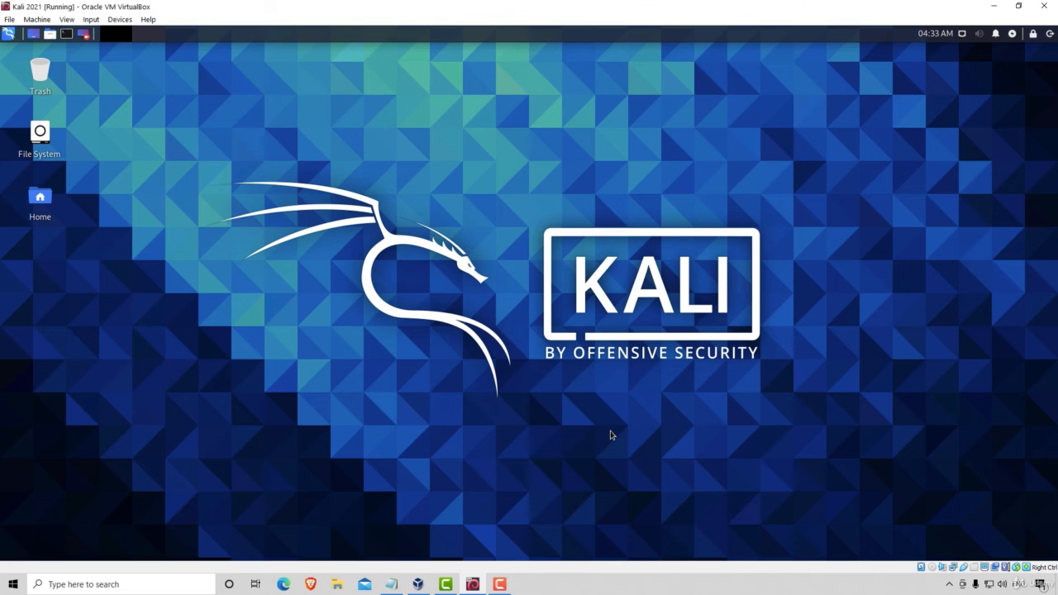